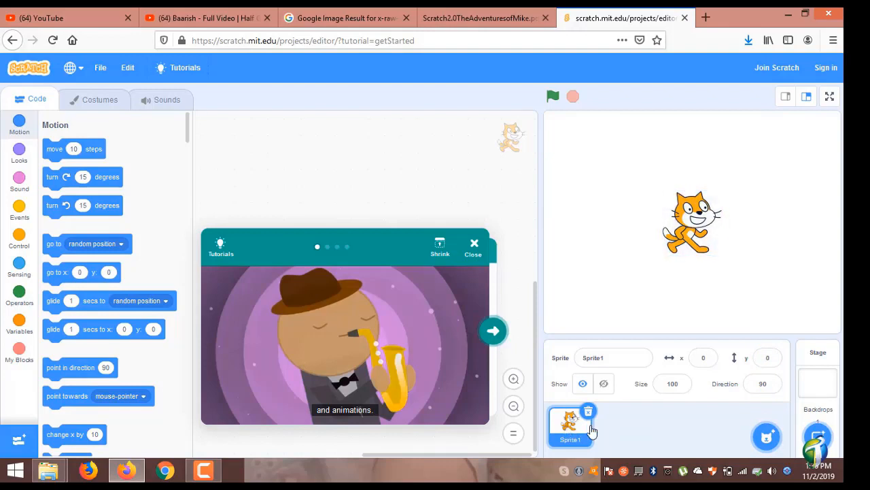
# Browse the sprite library by category and add the Bananas sprite from the Food category to the project
pyautogui.moveTo(770, 440)
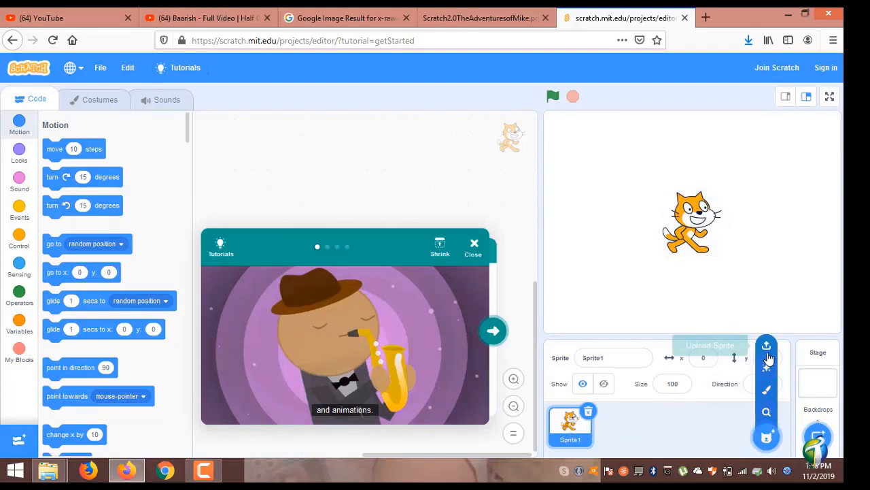
pyautogui.click(768, 439)
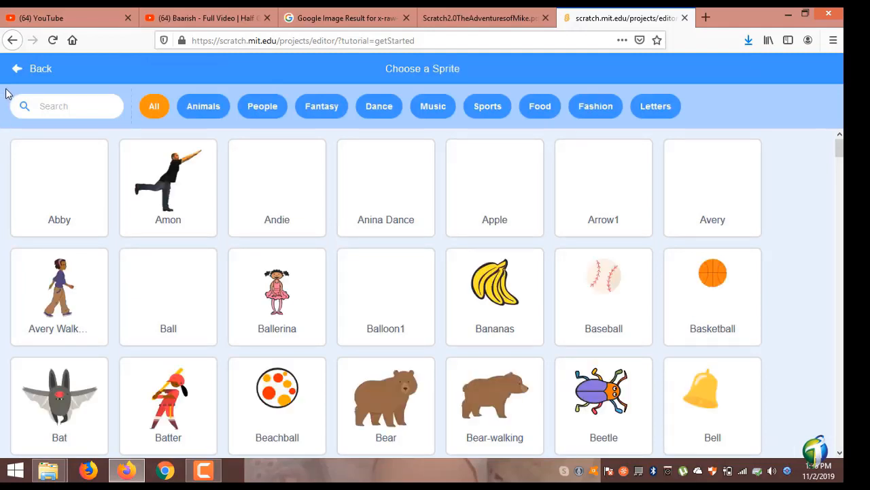
pyautogui.click(197, 113)
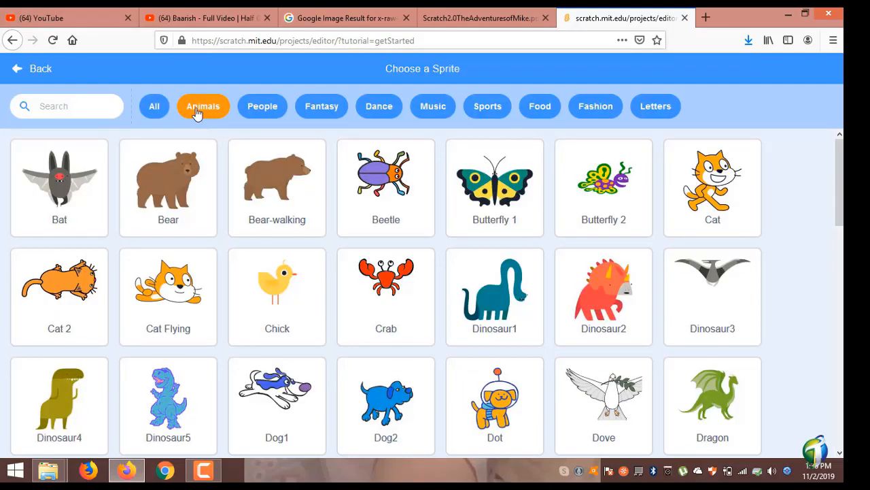
pyautogui.click(265, 112)
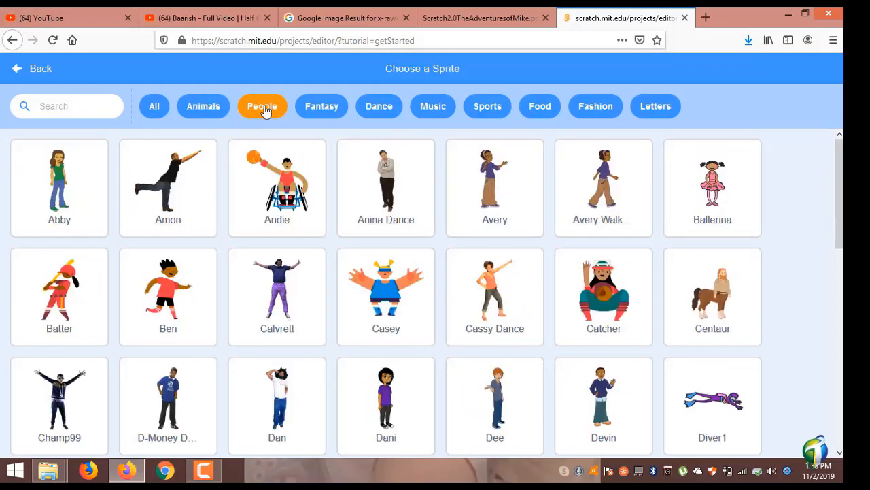
pyautogui.click(332, 111)
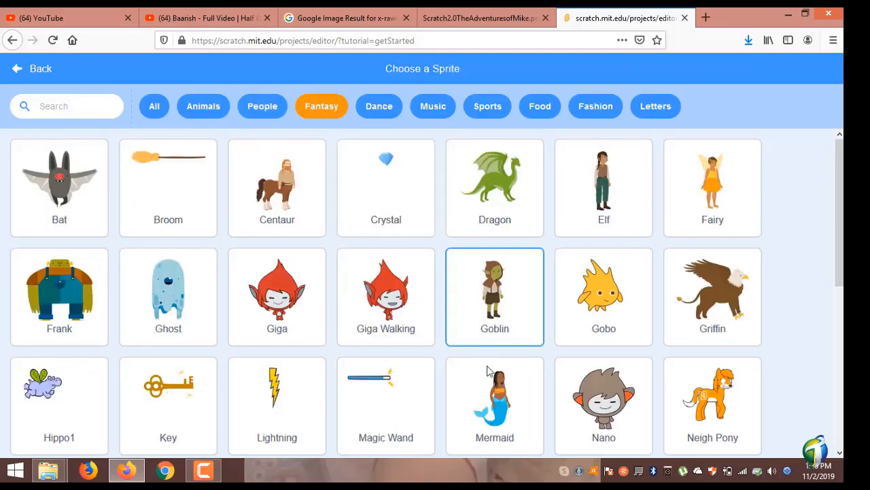
pyautogui.scroll(-4, 524, 404)
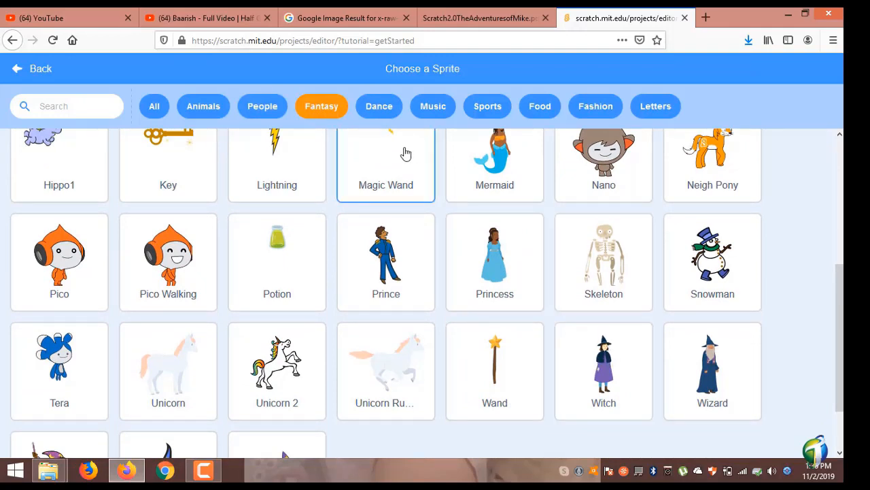
pyautogui.click(438, 110)
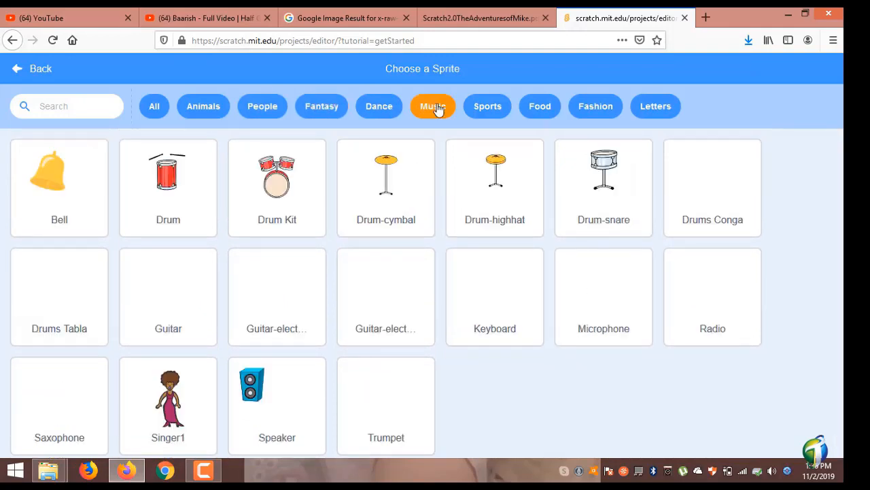
pyautogui.click(487, 111)
pyautogui.click(542, 111)
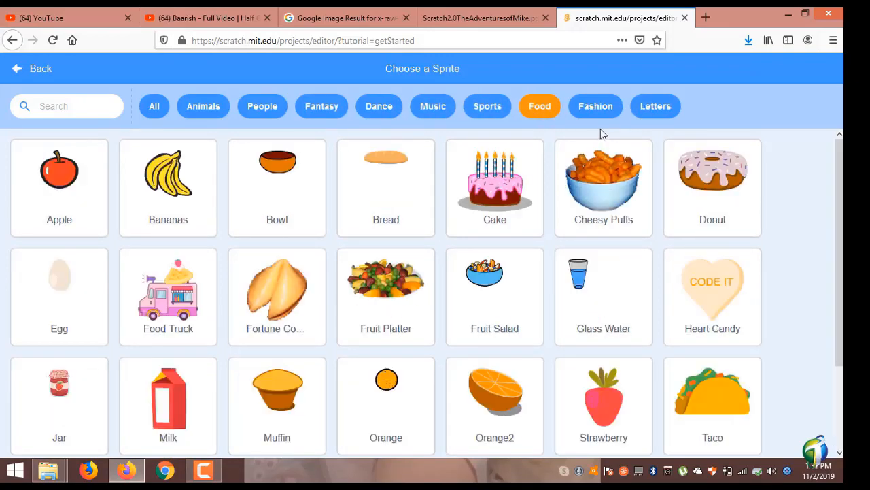
pyautogui.click(185, 189)
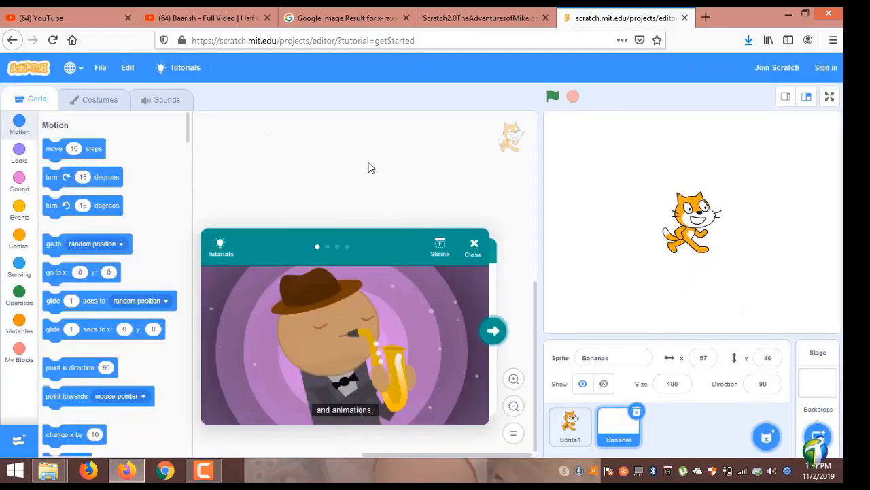
# Clear away the tutorial and the cat sprite, and move the bananas on the stage to about x -115, y 94
pyautogui.click(474, 245)
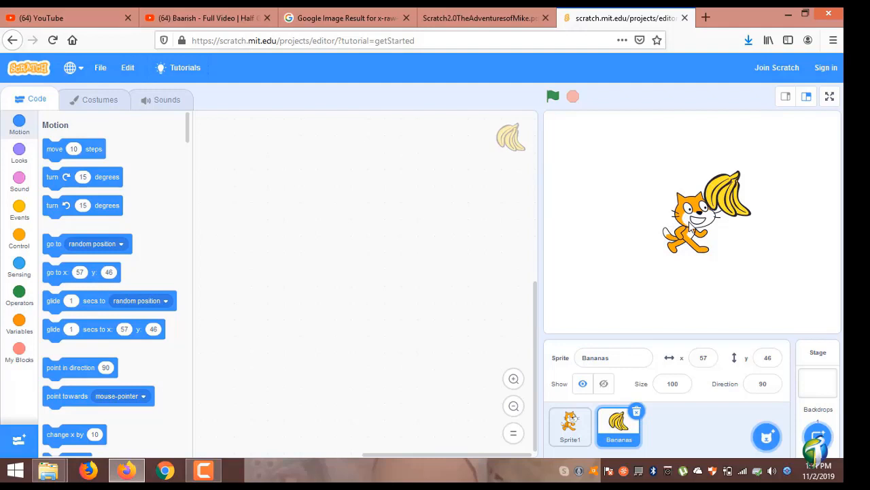
pyautogui.click(570, 441)
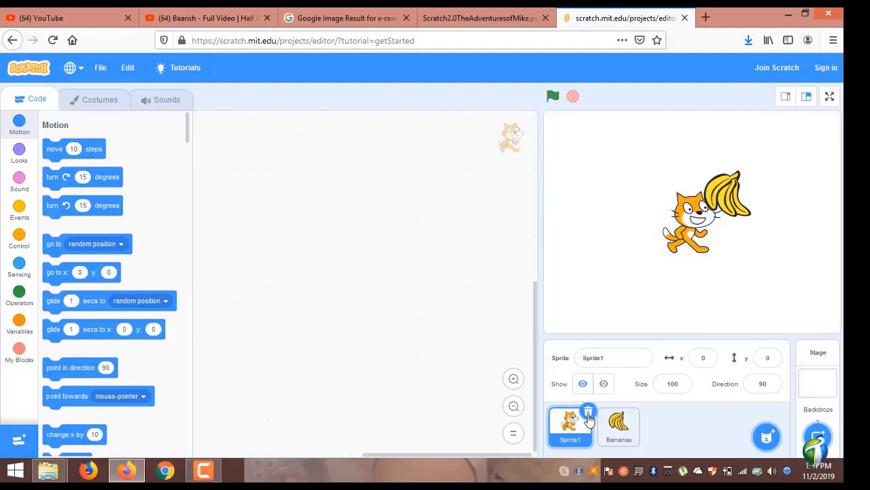
pyautogui.rightClick(589, 419)
pyautogui.click(609, 400)
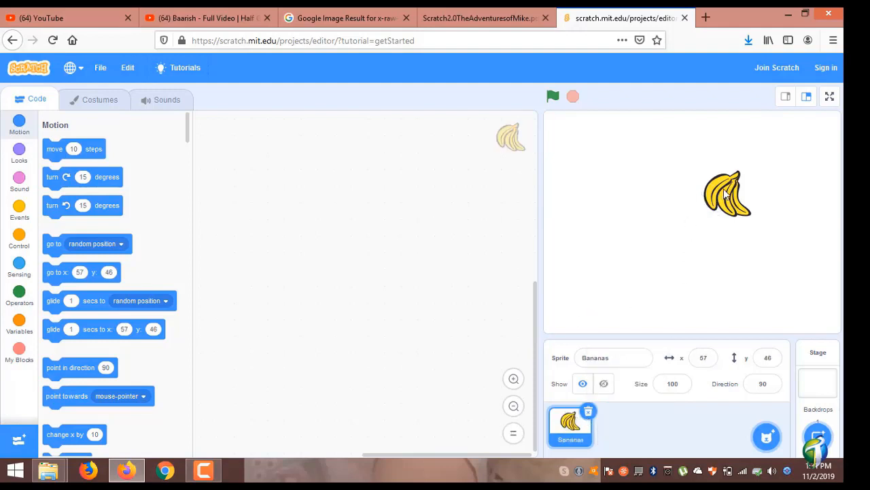
pyautogui.moveTo(727, 194); pyautogui.dragTo(620, 163)
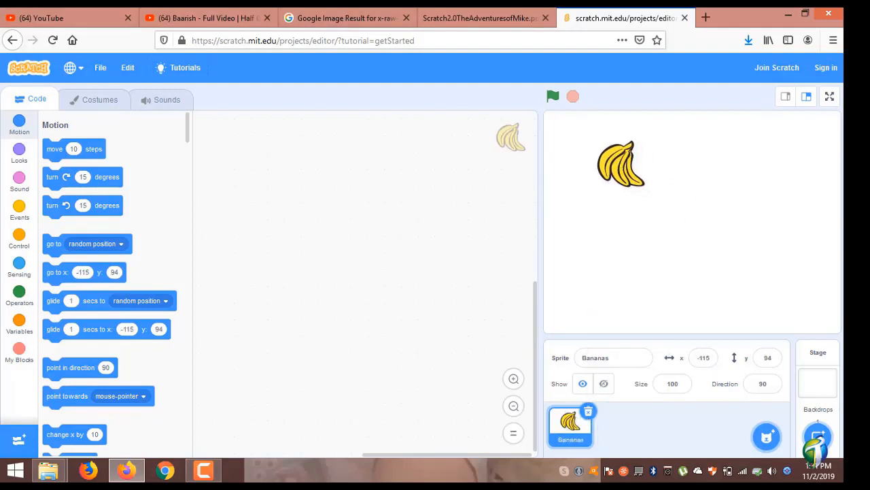
# Paint a new sprite as a freehand purple cup outline with a handle, using brush size 10, and convert the costume to bitmap
pyautogui.moveTo(767, 441)
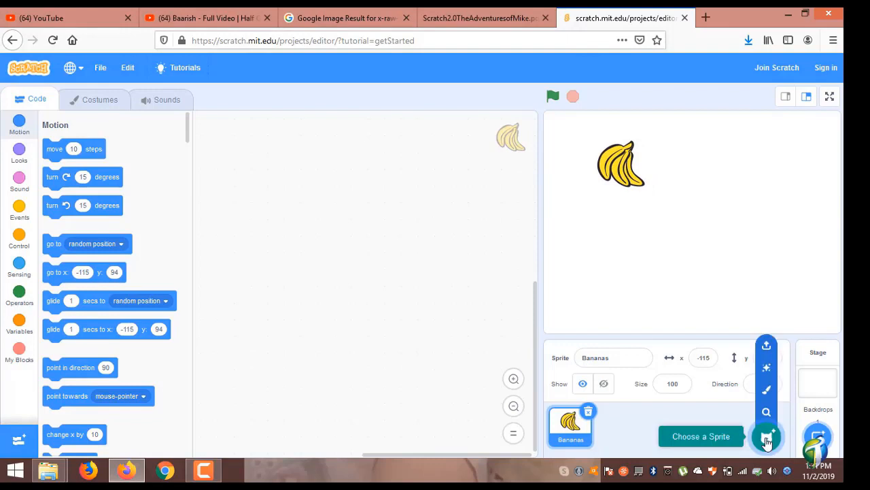
pyautogui.click(767, 390)
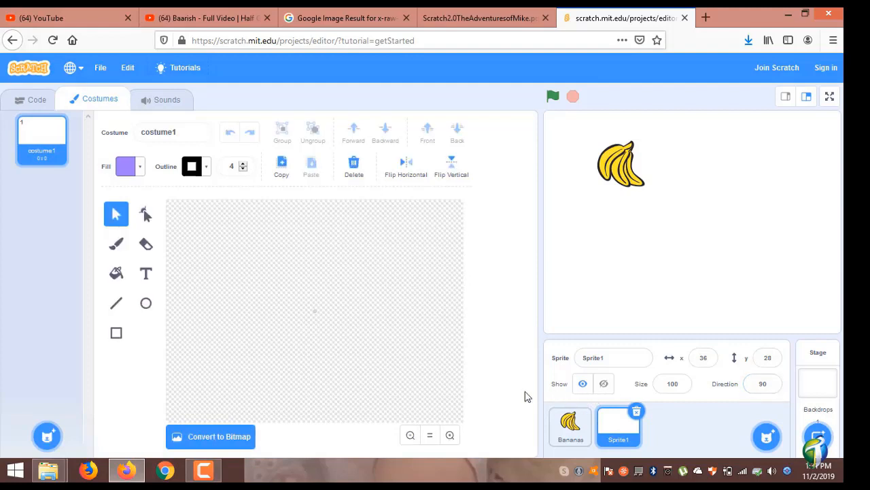
pyautogui.click(115, 245)
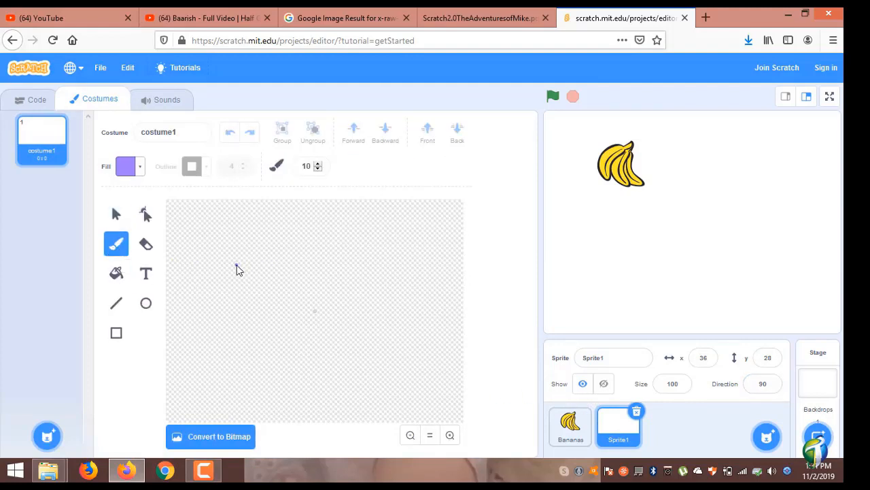
pyautogui.moveTo(236, 265)
pyautogui.mouseDown()
pyautogui.moveTo(301, 265)
pyautogui.moveTo(233, 267)
pyautogui.moveTo(251, 319)
pyautogui.moveTo(281, 325)
pyautogui.moveTo(302, 265)
pyautogui.moveTo(322, 280)
pyautogui.moveTo(297, 299)
pyautogui.mouseUp()
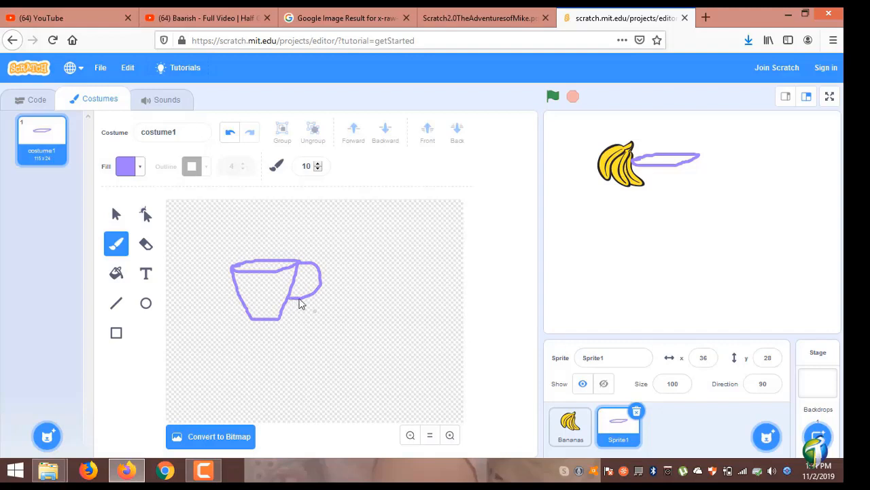
pyautogui.click(231, 439)
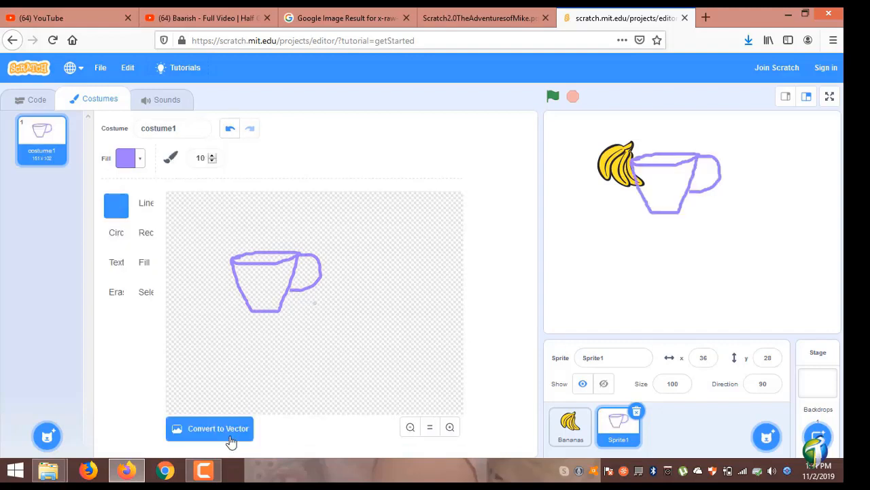
pyautogui.click(34, 100)
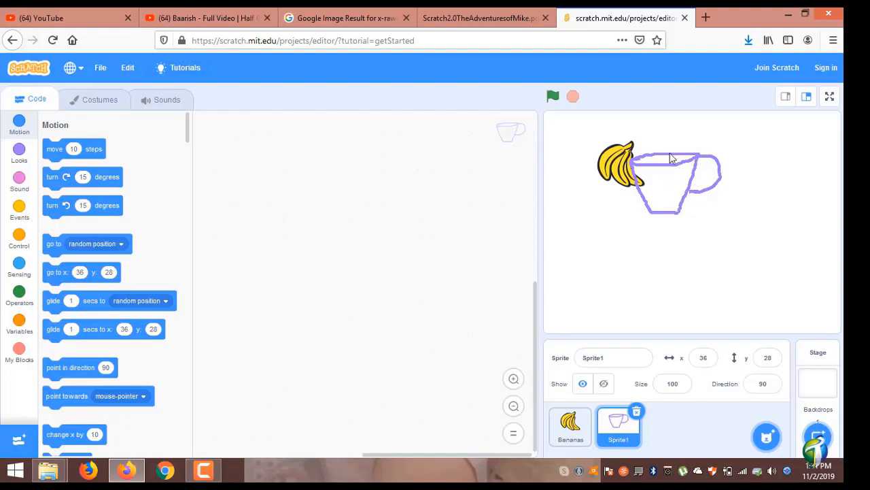
# Move the bananas away from the cup to about x -167, y 103, and select the painted cup sprite
pyautogui.moveTo(614, 168); pyautogui.dragTo(582, 164)
pyautogui.click(571, 423)
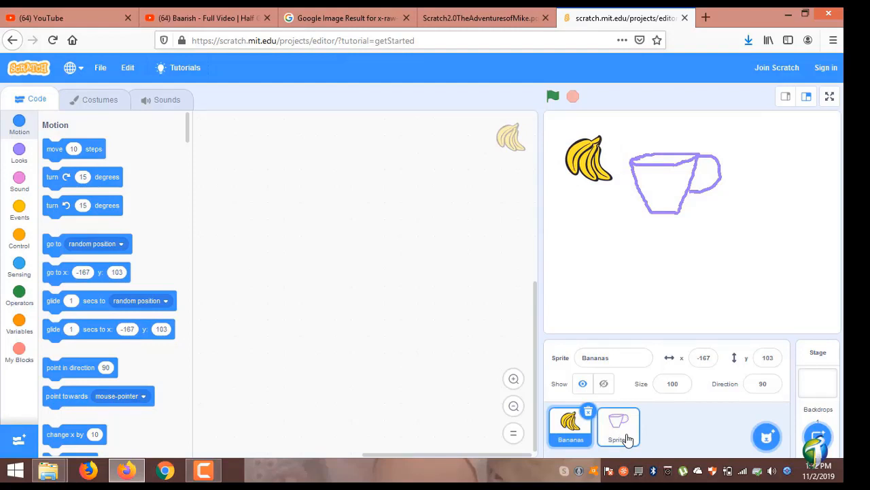
pyautogui.click(626, 439)
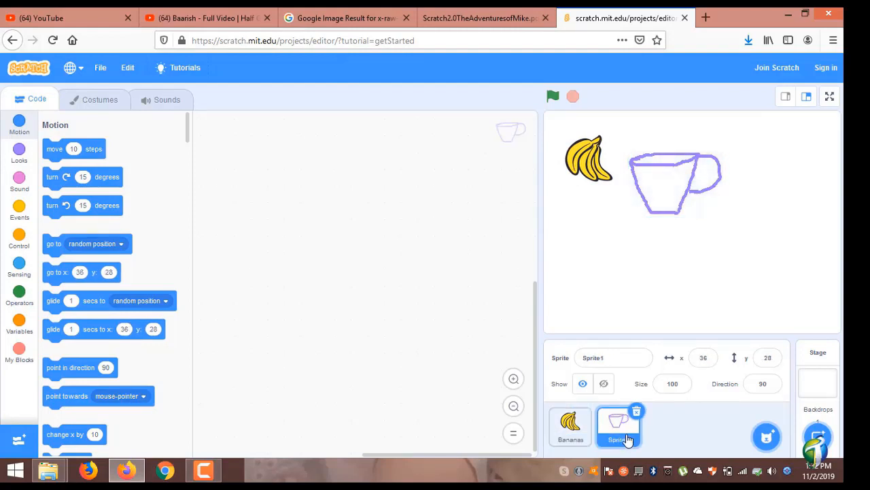
# Upload images.jpg from the Desktop as a new sprite and move it on the stage to about x 92, y 11
pyautogui.moveTo(766, 441)
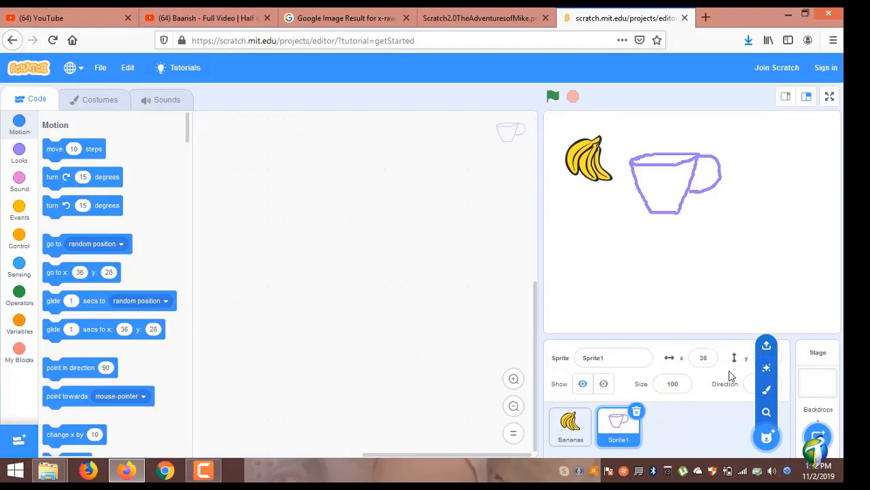
pyautogui.click(767, 347)
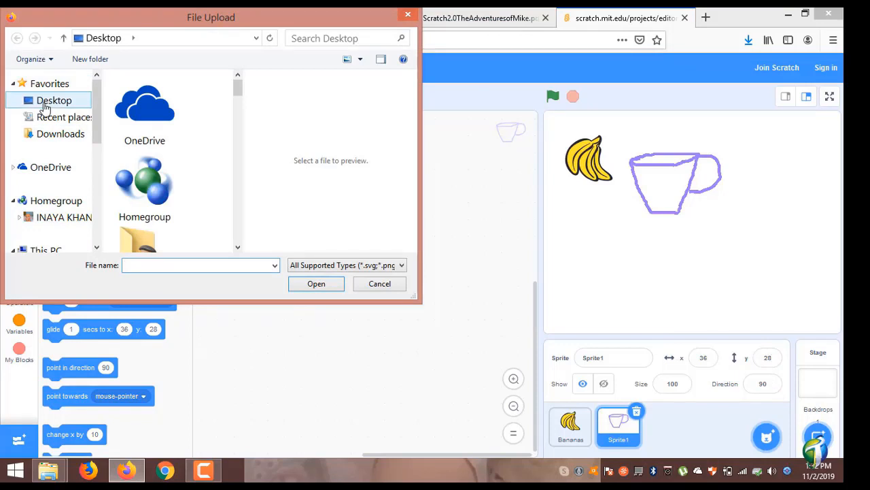
pyautogui.click(45, 108)
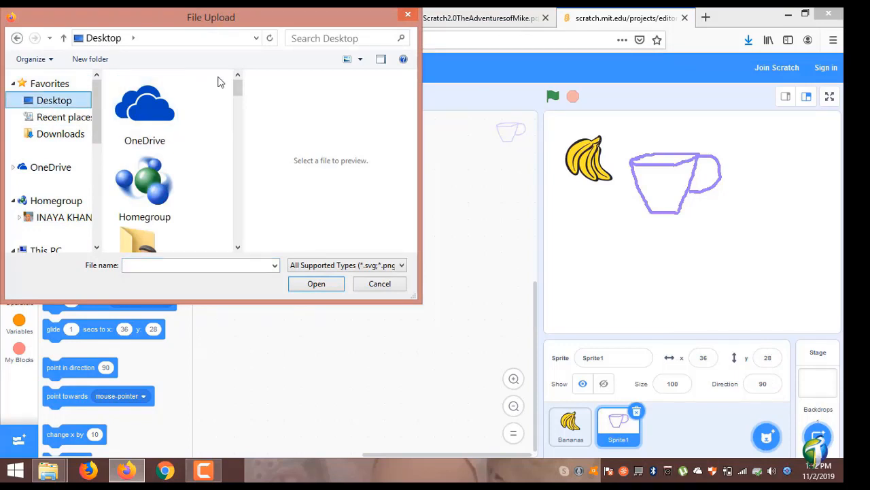
pyautogui.moveTo(237, 93); pyautogui.dragTo(246, 217)
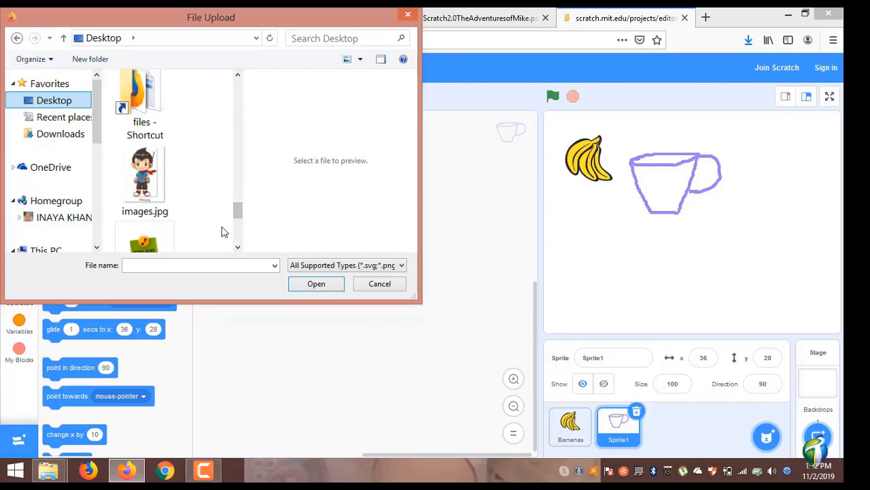
pyautogui.click(151, 191)
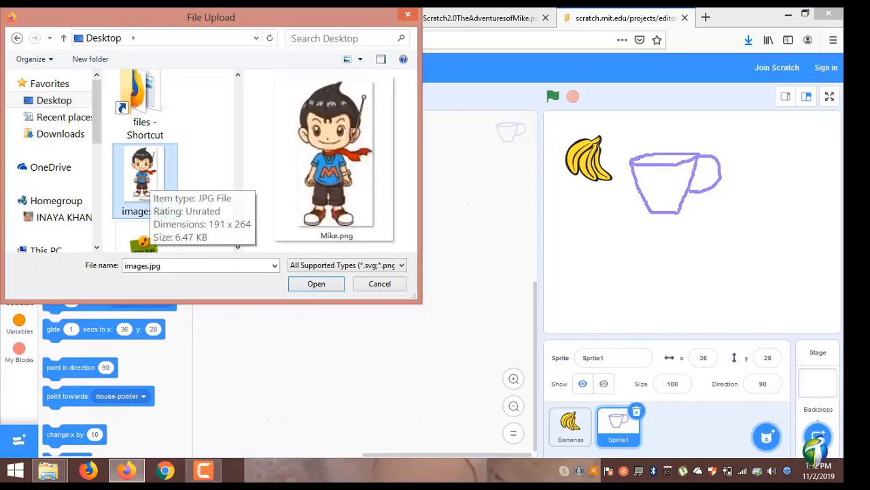
pyautogui.click(314, 288)
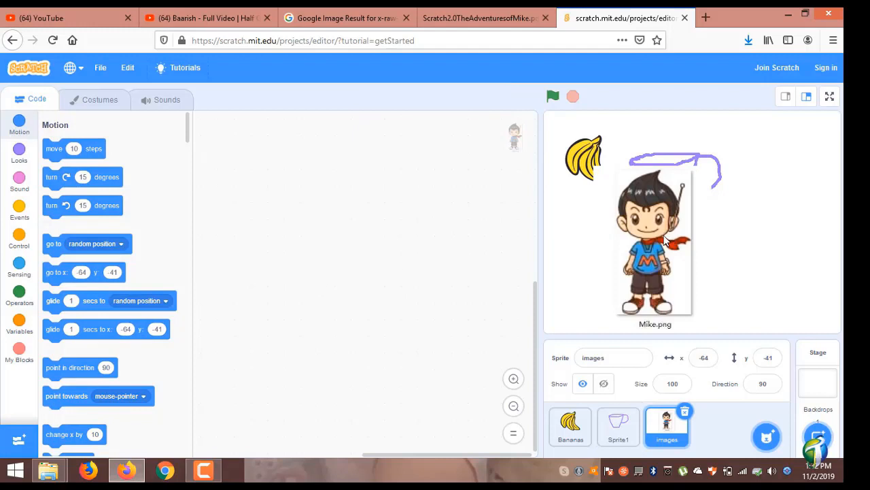
pyautogui.moveTo(664, 241); pyautogui.dragTo(747, 200)
# Delete the painted cup sprite and the Bananas sprite, keeping only the uploaded character
pyautogui.click(603, 429)
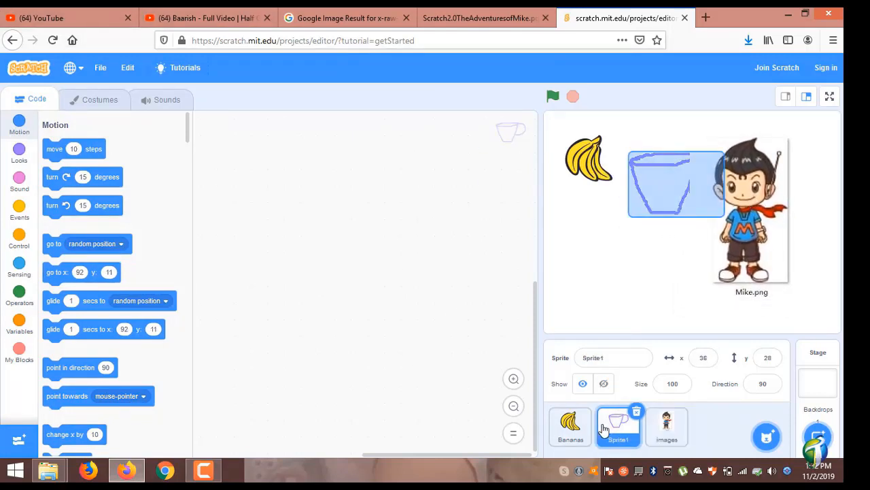
pyautogui.click(636, 411)
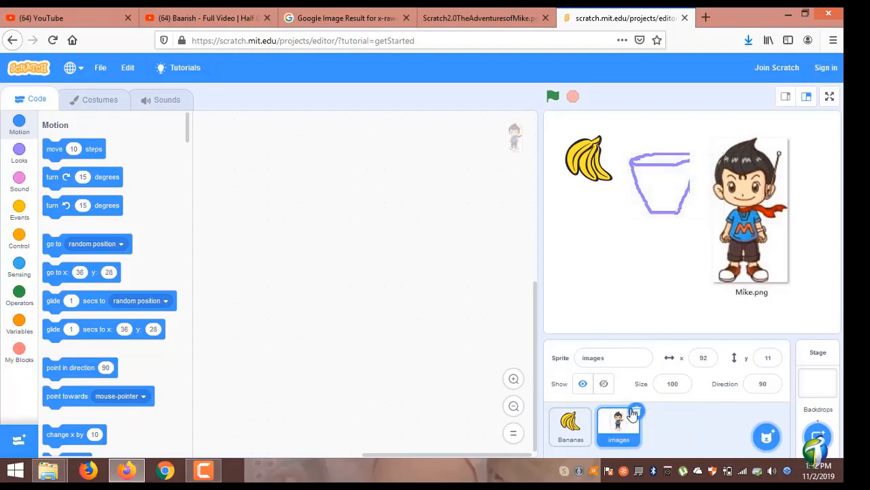
pyautogui.click(564, 427)
pyautogui.click(589, 412)
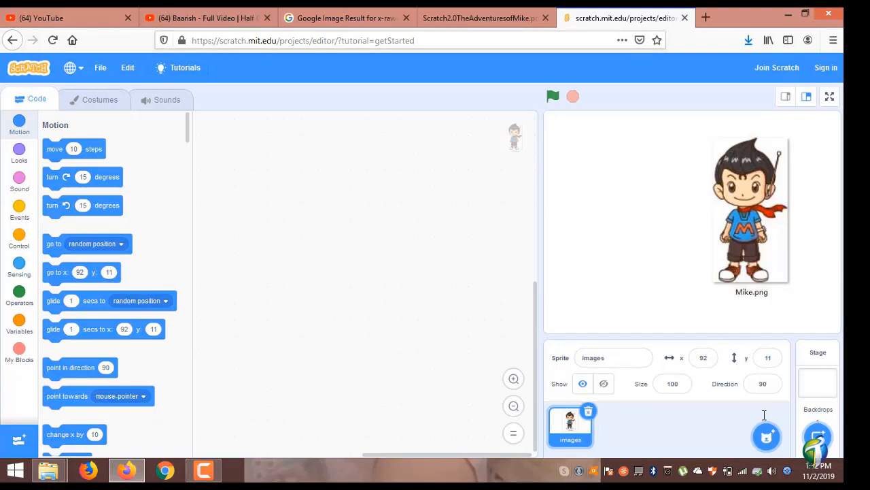
# Shrink the Mike costume to about half size as a vector, convert it back to bitmap, and move the sprite toward the stage's lower-left corner
pyautogui.click(89, 100)
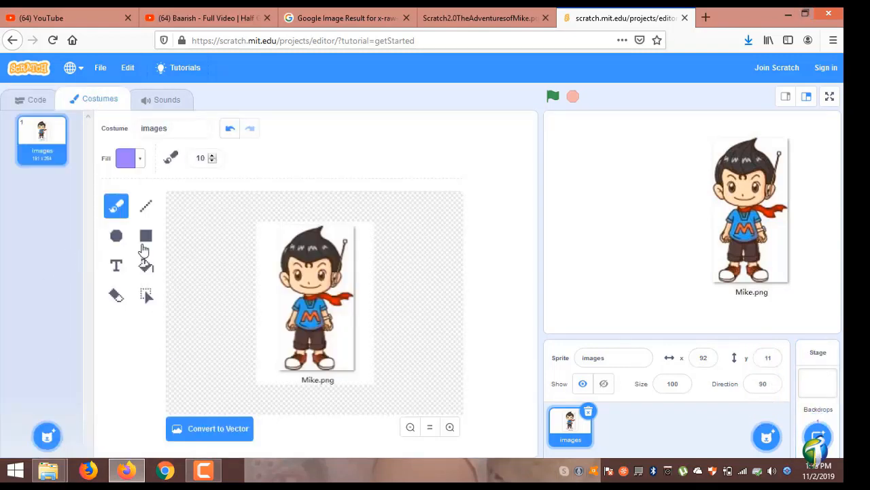
pyautogui.click(204, 435)
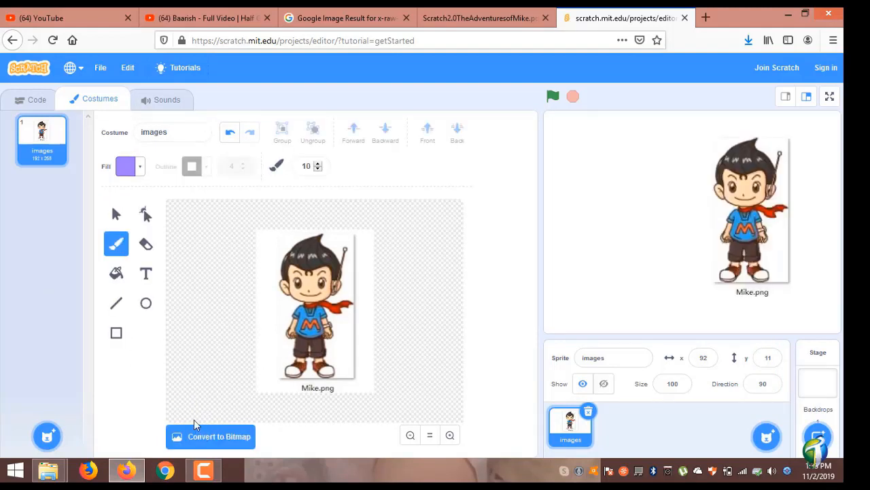
pyautogui.click(116, 215)
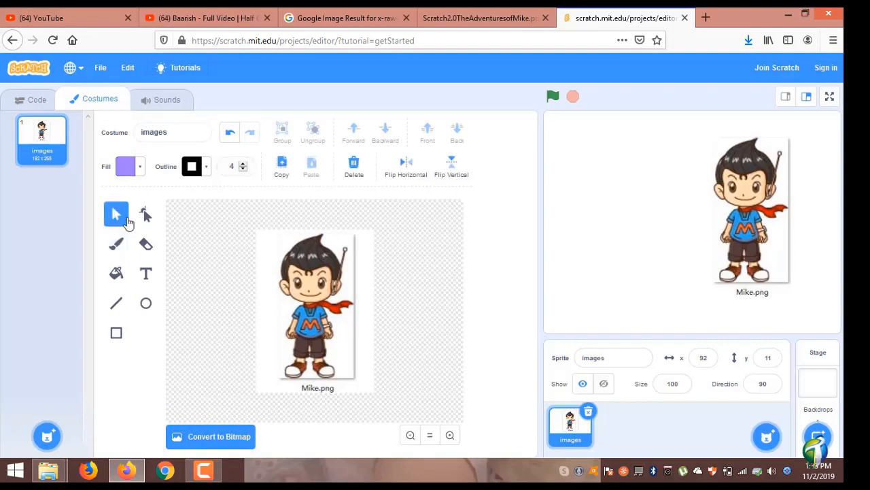
pyautogui.click(289, 297)
pyautogui.click(264, 305)
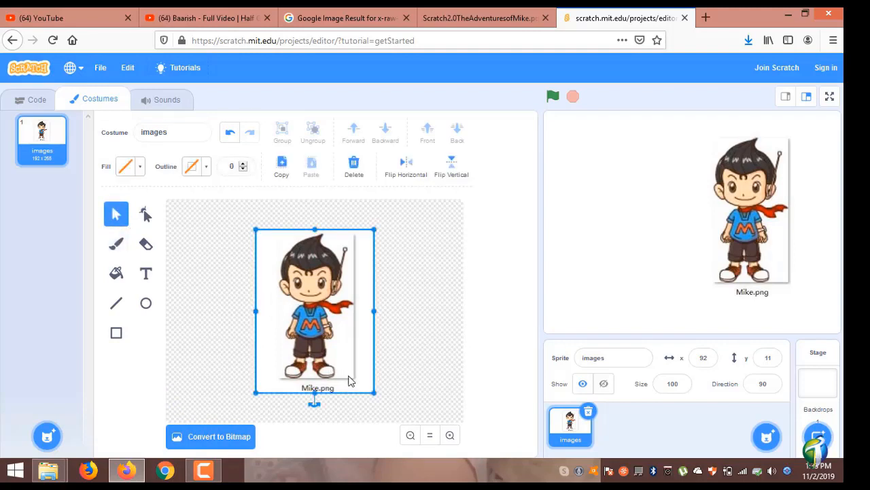
pyautogui.moveTo(373, 396); pyautogui.dragTo(289, 306)
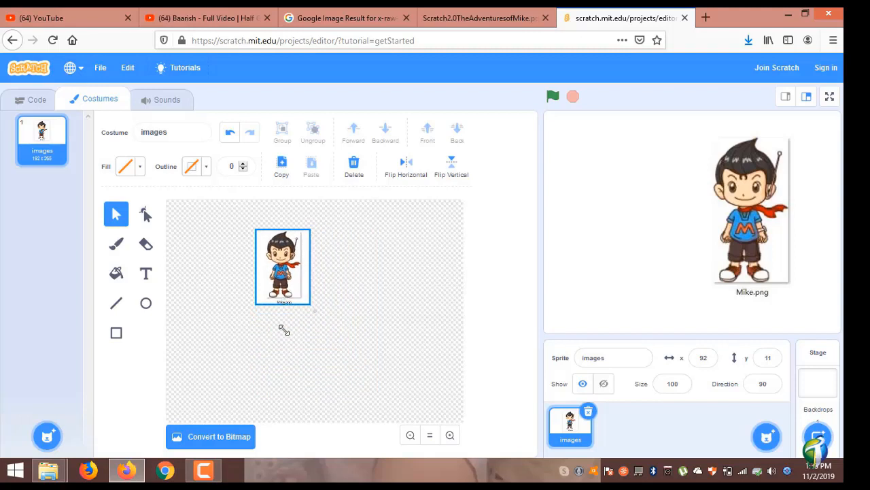
pyautogui.click(213, 442)
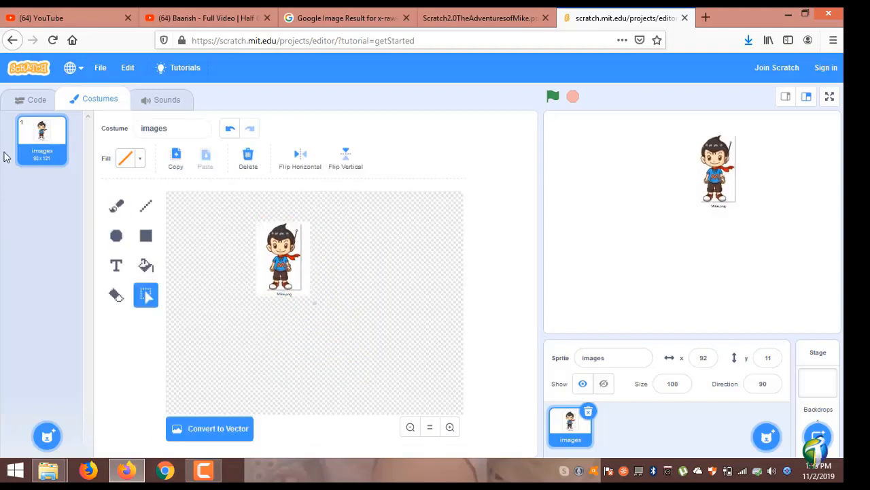
pyautogui.click(36, 101)
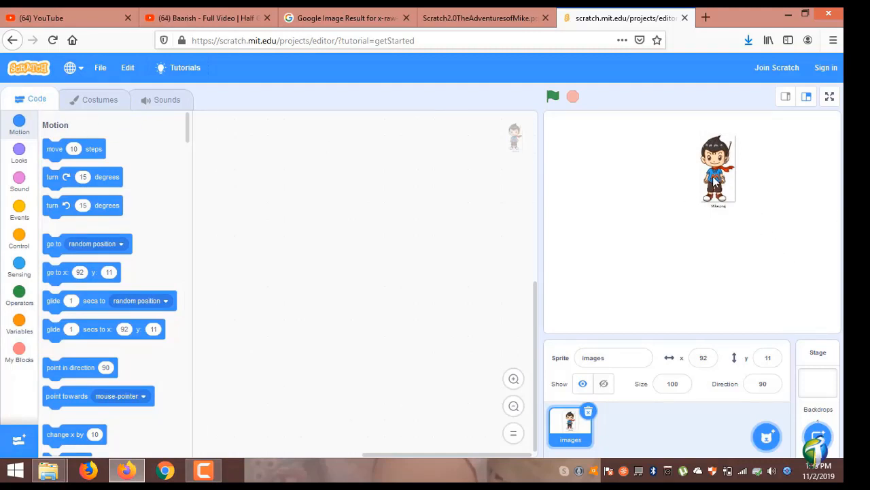
pyautogui.moveTo(700, 211); pyautogui.dragTo(593, 289)
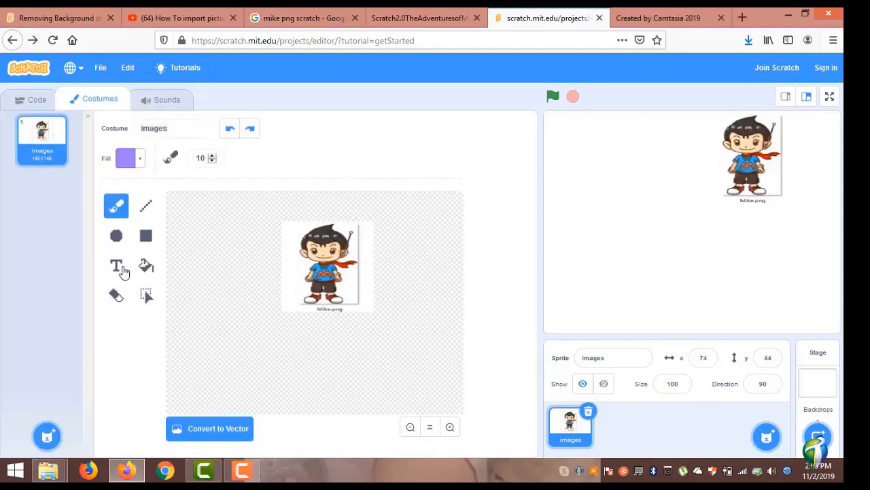
# Erase the white background and Mike.png caption from the character's costume, and move the sprite to about x -134, y -133
pyautogui.click(116, 297)
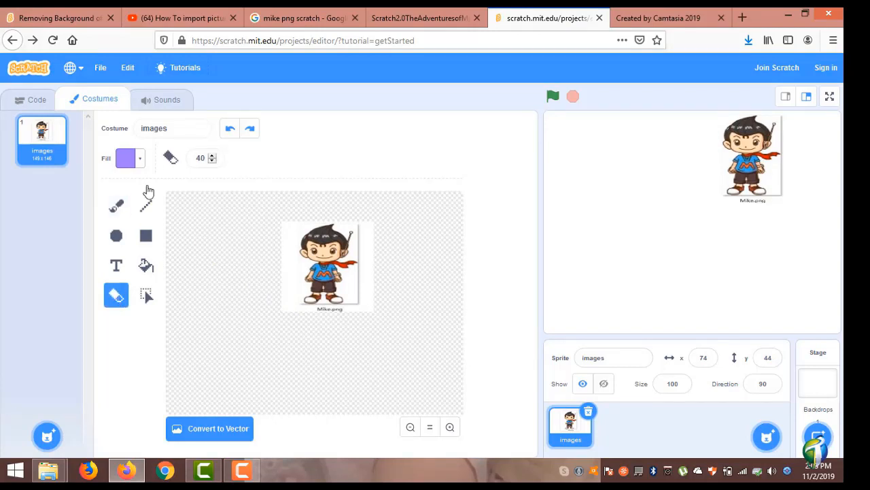
pyautogui.click(305, 265)
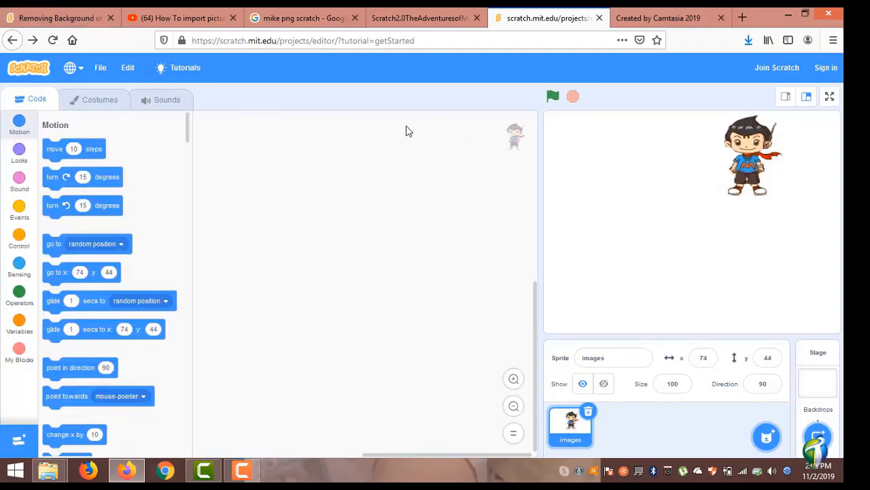
pyautogui.moveTo(748, 156); pyautogui.dragTo(617, 272)
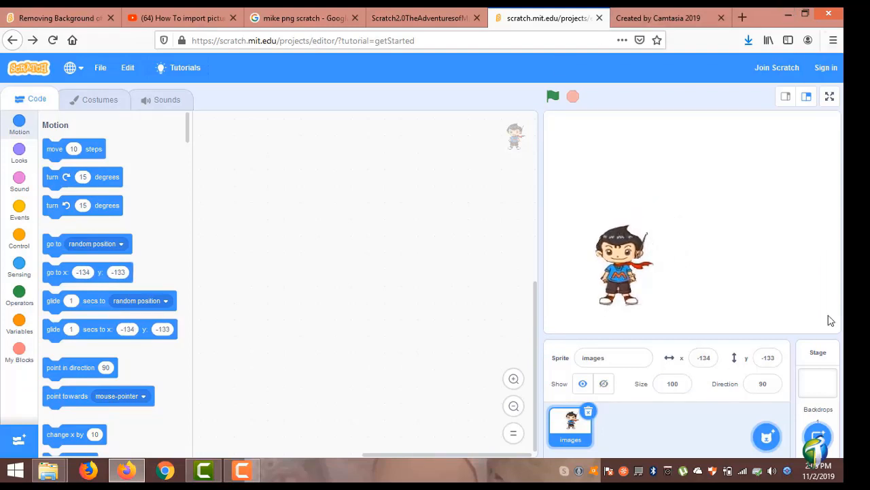
# Upload ships.jpg from the Desktop as a new sprite and erase the white background and caption around the rocket in its costume
pyautogui.click(766, 346)
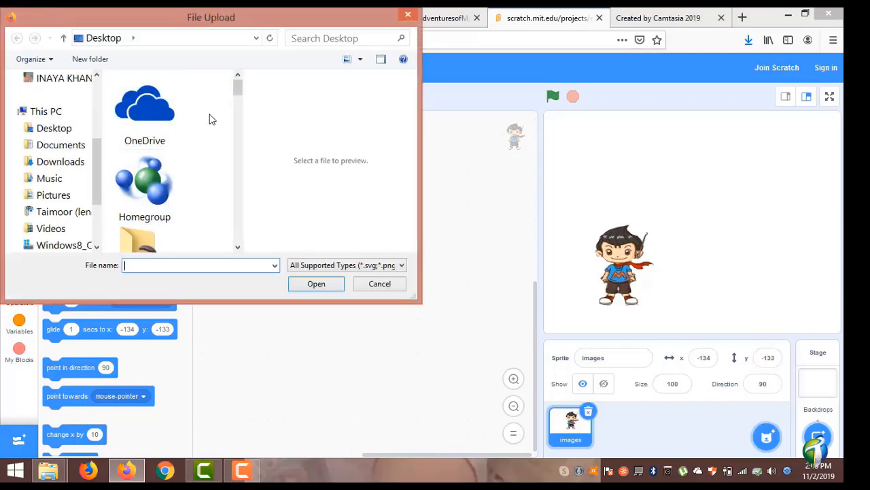
pyautogui.click(162, 182)
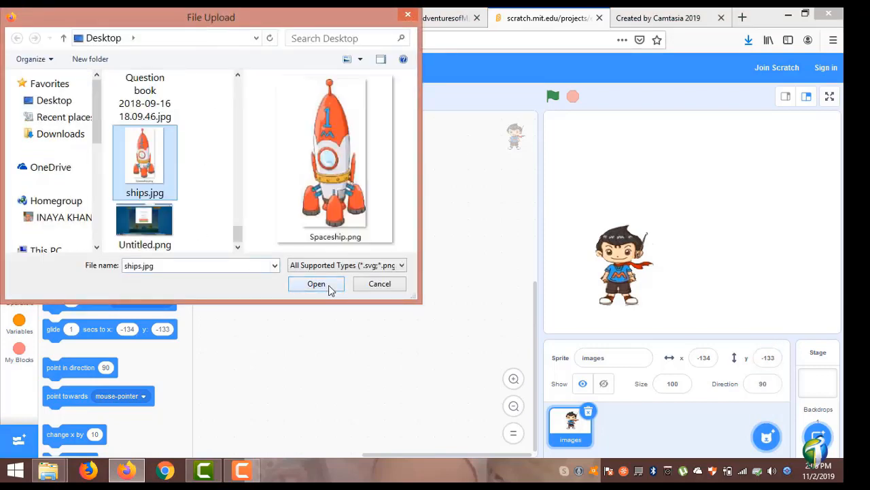
pyautogui.click(329, 286)
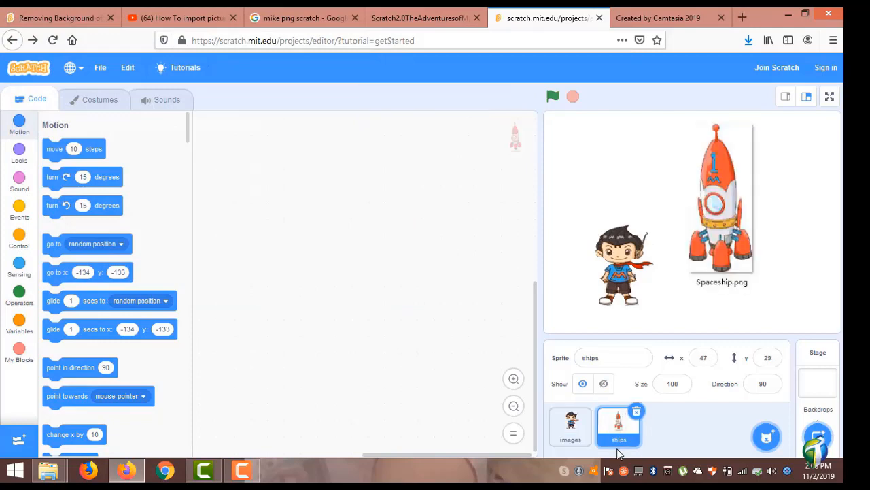
pyautogui.click(99, 102)
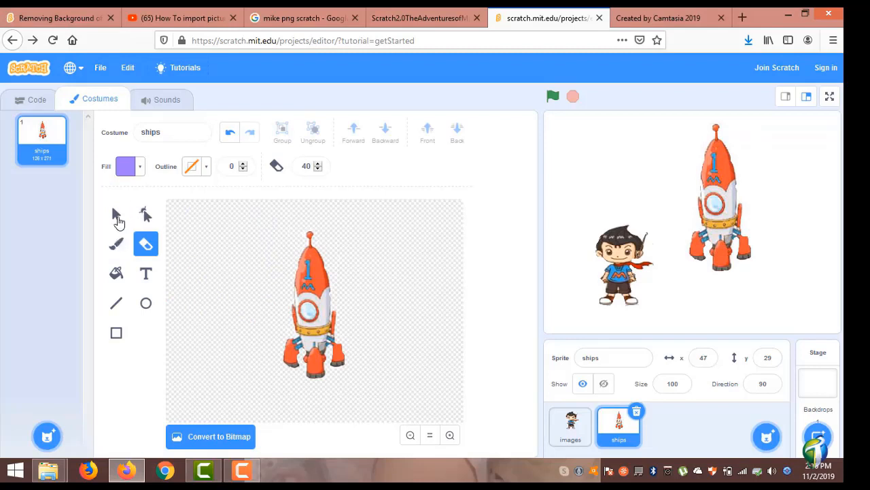
# Shrink the rocket costume to about half its size and convert it to bitmap
pyautogui.click(311, 276)
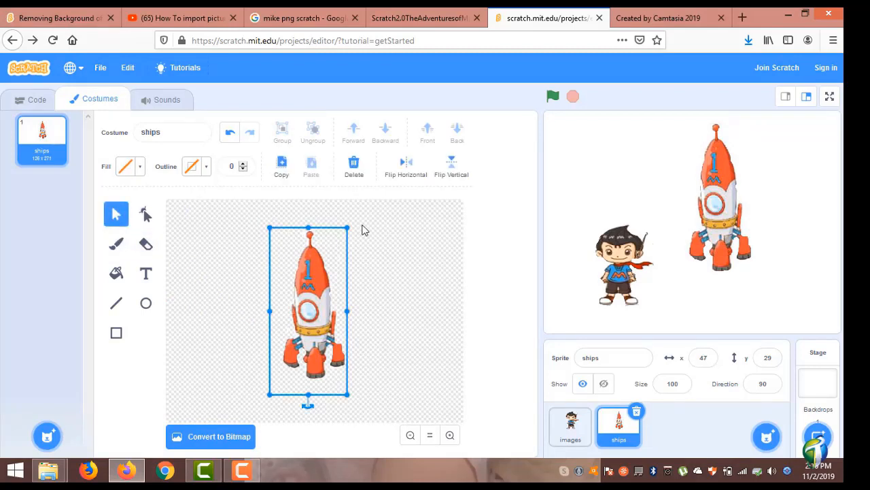
pyautogui.moveTo(345, 228); pyautogui.dragTo(312, 302)
pyautogui.click(208, 437)
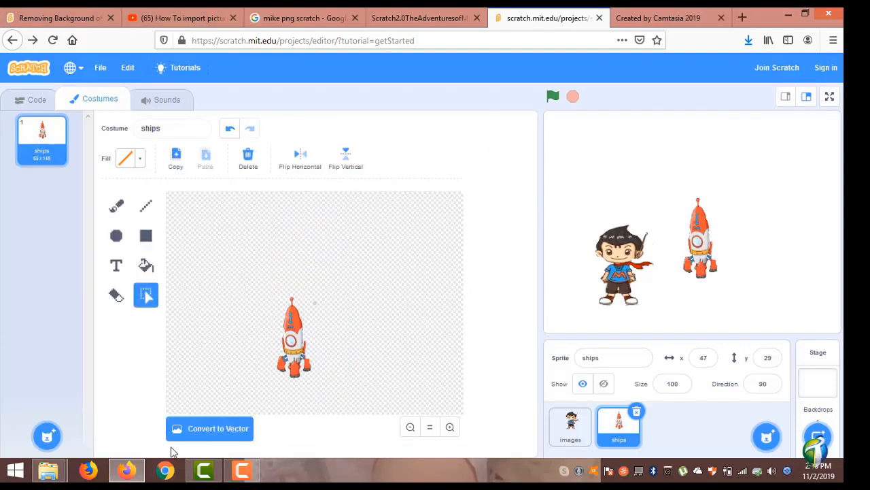
# Convert the rocket costume to vector, enlarge it to about twice its size, and convert it back to bitmap
pyautogui.click(189, 435)
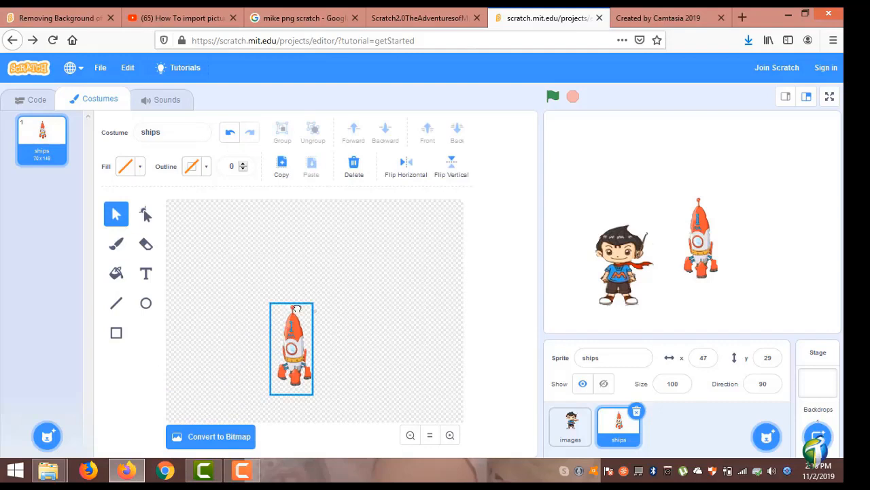
pyautogui.click(296, 308)
pyautogui.moveTo(313, 299); pyautogui.dragTo(348, 297)
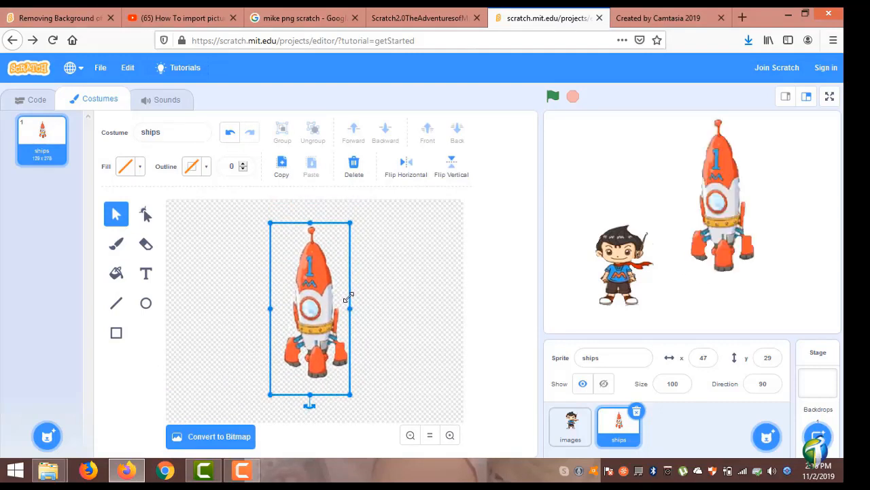
pyautogui.click(195, 439)
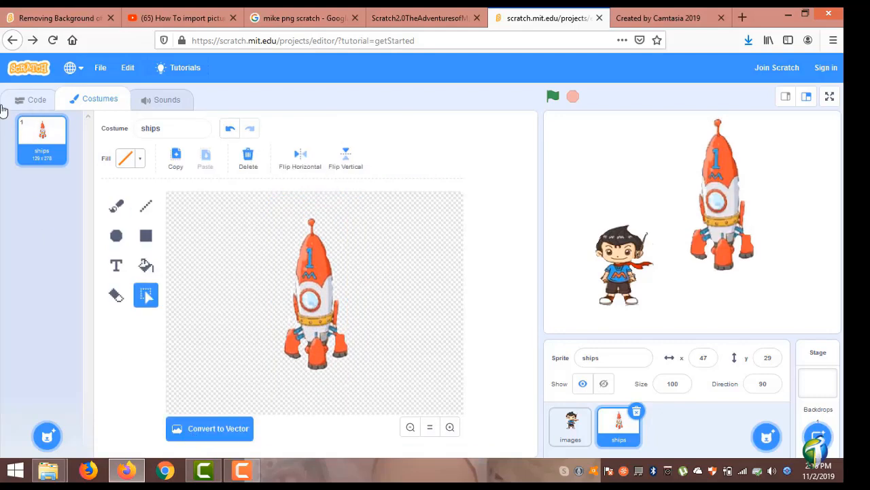
# Move the Mike sprite to about x -170, y -152 and the rocket to about x 135, y -47 on the stage
pyautogui.click(37, 102)
pyautogui.moveTo(614, 272); pyautogui.dragTo(591, 284)
pyautogui.moveTo(728, 211); pyautogui.dragTo(782, 258)
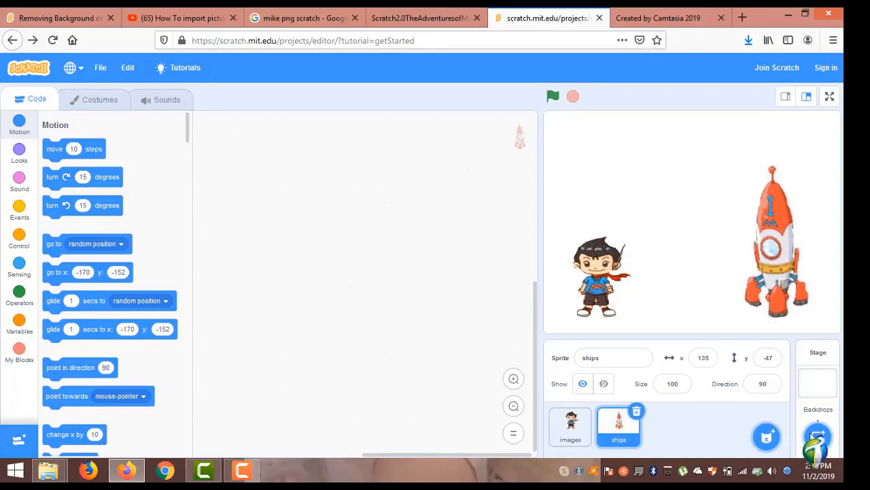
# Upload the city park picture named back from the Desktop as a new backdrop
pyautogui.moveTo(818, 436)
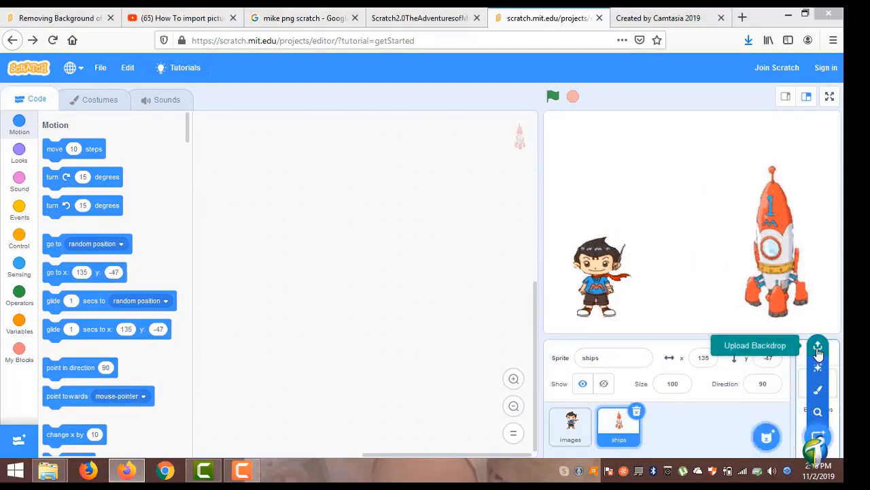
pyautogui.click(818, 348)
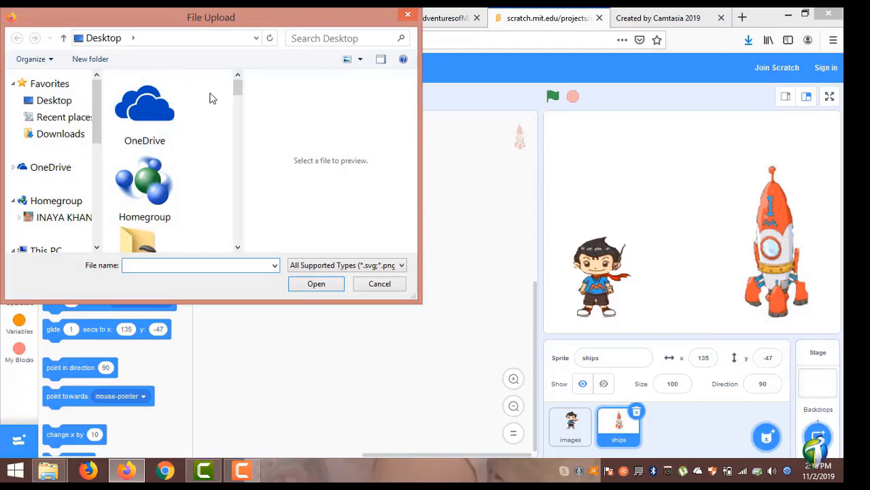
pyautogui.click(161, 161)
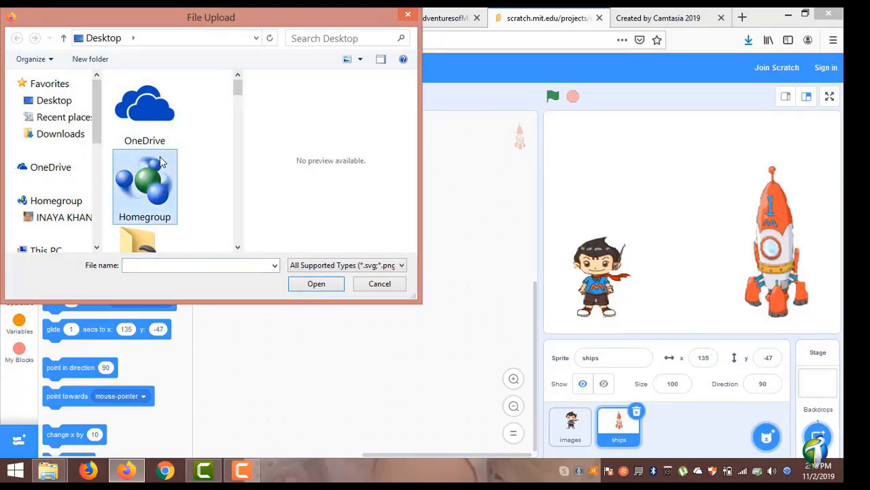
pyautogui.press('e')
pyautogui.press('e')
pyautogui.press('e')
pyautogui.press('e')
pyautogui.press('e')
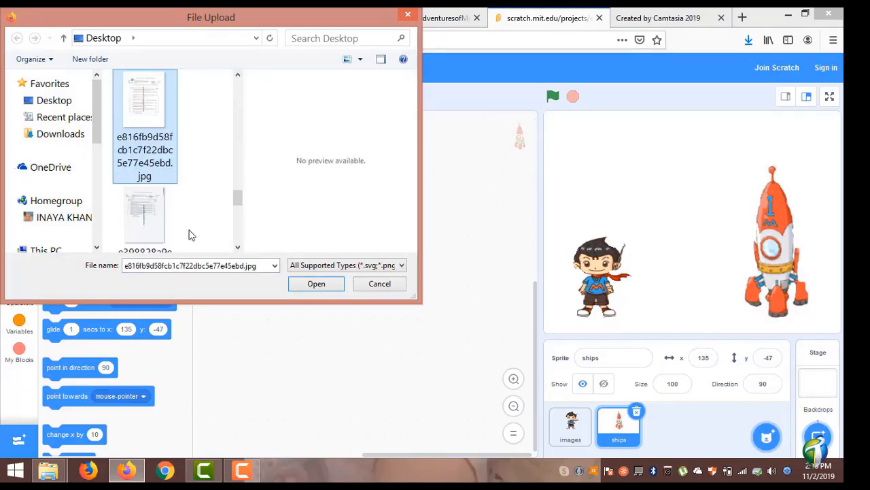
pyautogui.press('e')
pyautogui.moveTo(236, 204); pyautogui.dragTo(236, 234)
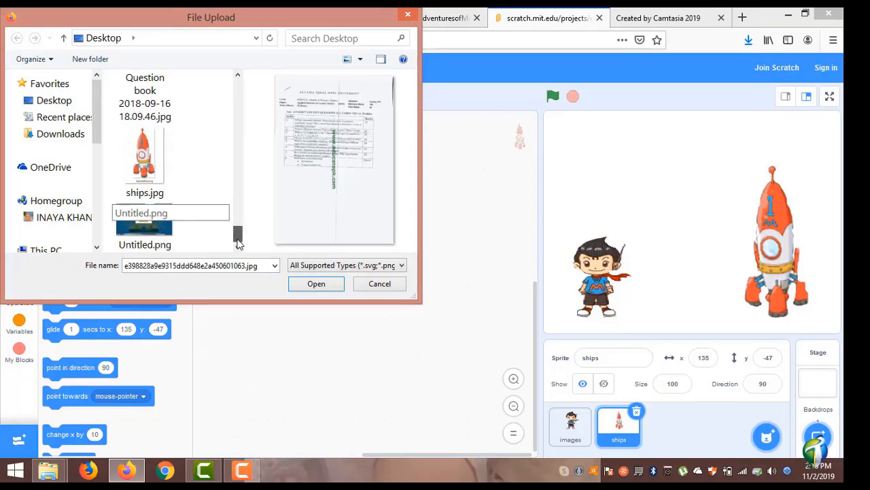
pyautogui.doubleClick(163, 243)
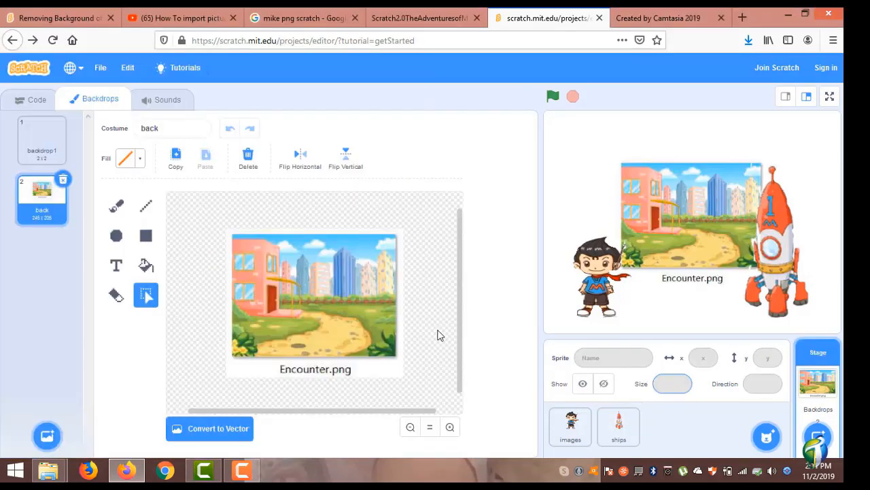
pyautogui.press('e')
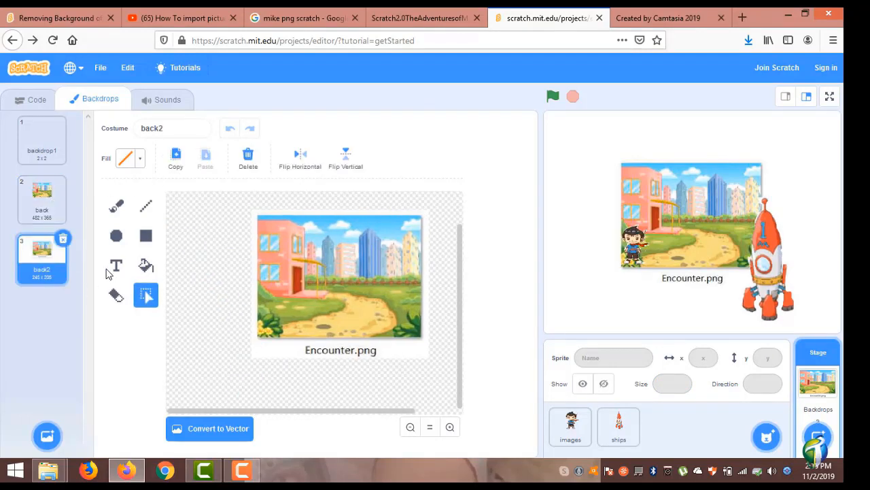
# Erase the Encounter.png caption from the back2 backdrop with eraser size 59, and enlarge the picture in vector mode to cover most of the stage
pyautogui.click(118, 295)
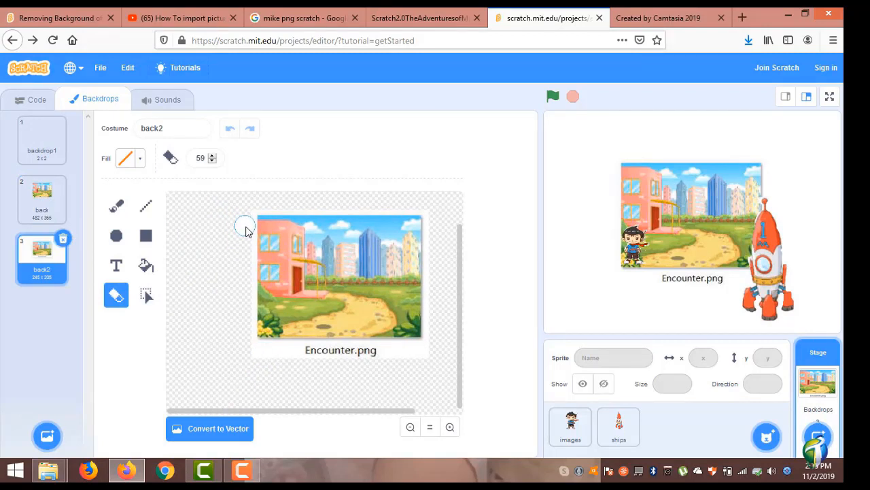
pyautogui.moveTo(329, 351)
pyautogui.mouseDown()
pyautogui.moveTo(297, 355)
pyautogui.moveTo(369, 358)
pyautogui.mouseUp()
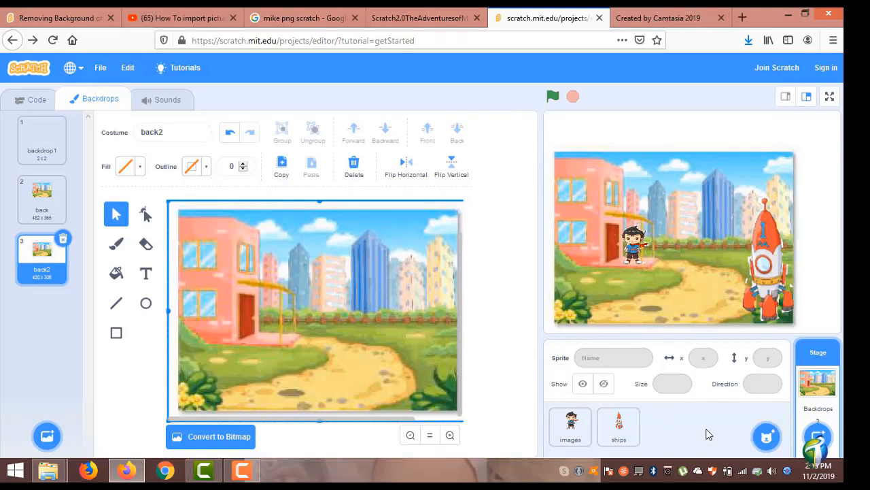
pyautogui.click(20, 101)
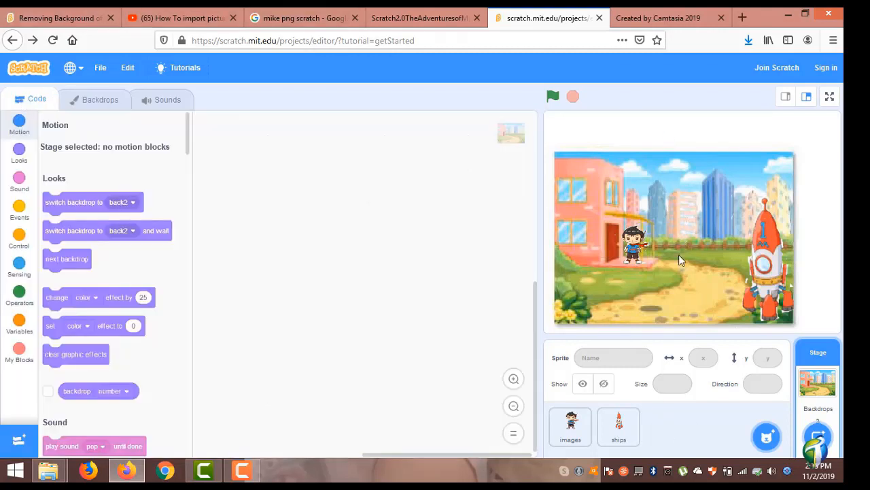
# Position Mike in front of the house door at about x -153, y -61 and the rocket at about x 112, y -38
pyautogui.moveTo(636, 249); pyautogui.dragTo(627, 249)
pyautogui.click(627, 249)
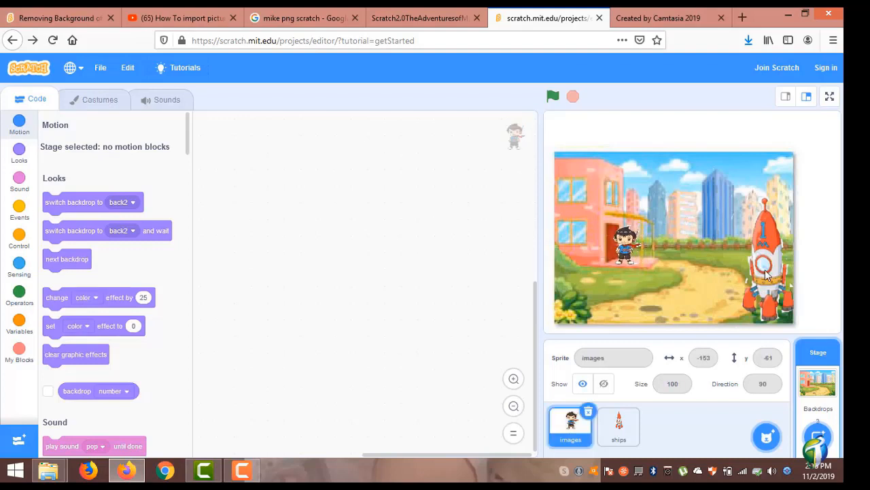
pyautogui.moveTo(766, 274); pyautogui.dragTo(751, 270)
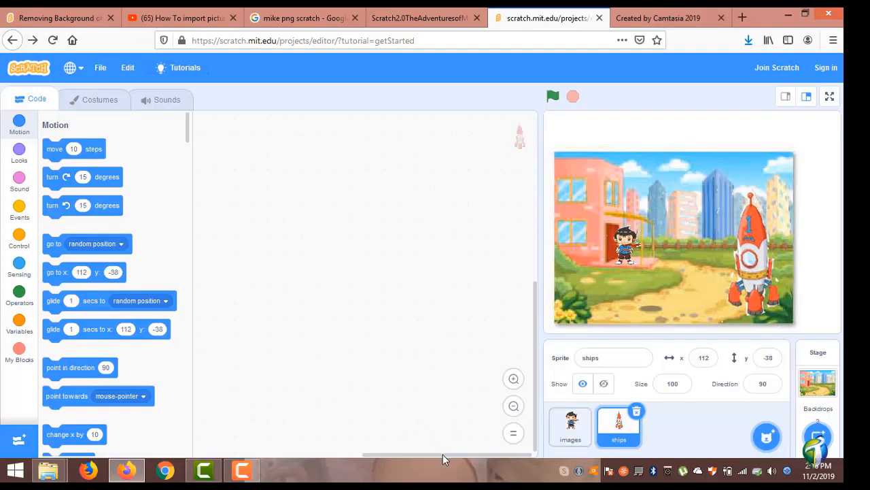